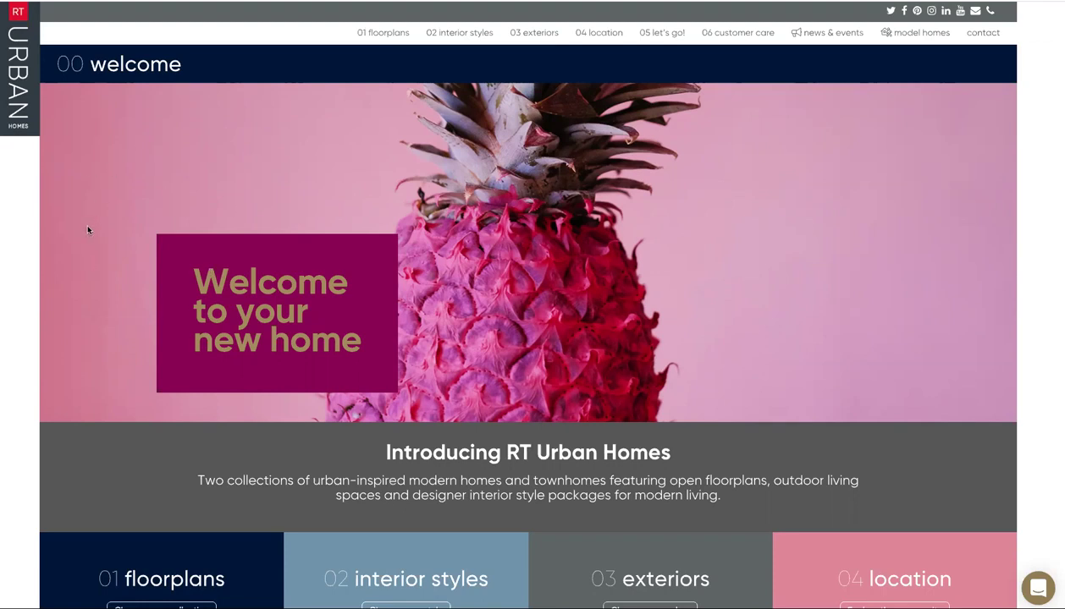
# Step: Scroll down the home page to the 01 floorplans tile and its 'Choose your collection' link
pyautogui.scroll(-1, 87, 229)
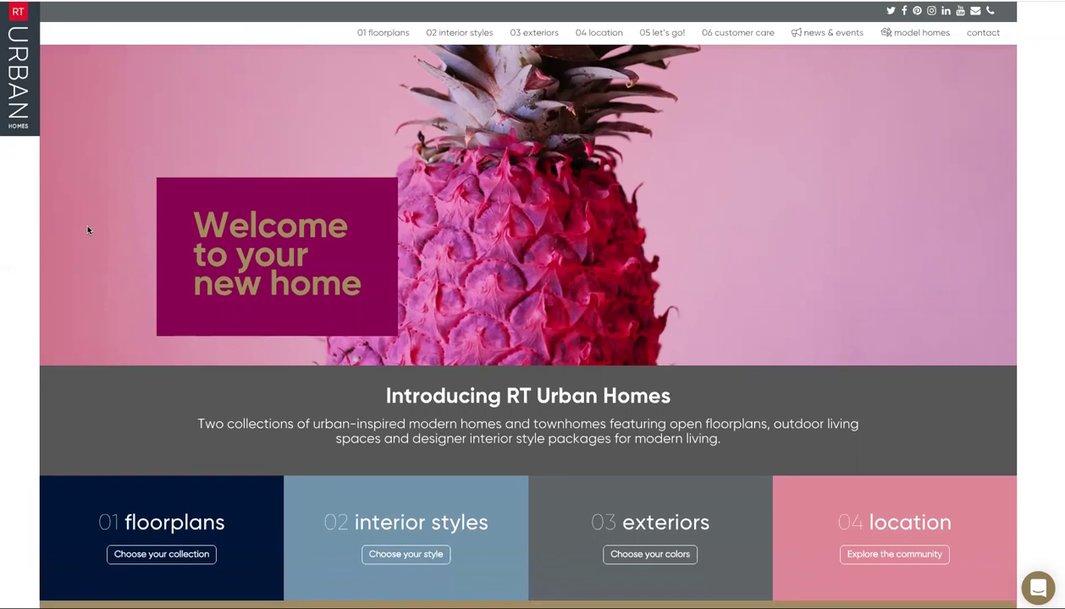
pyautogui.scroll(-1, 87, 230)
pyautogui.scroll(-2, 89, 231)
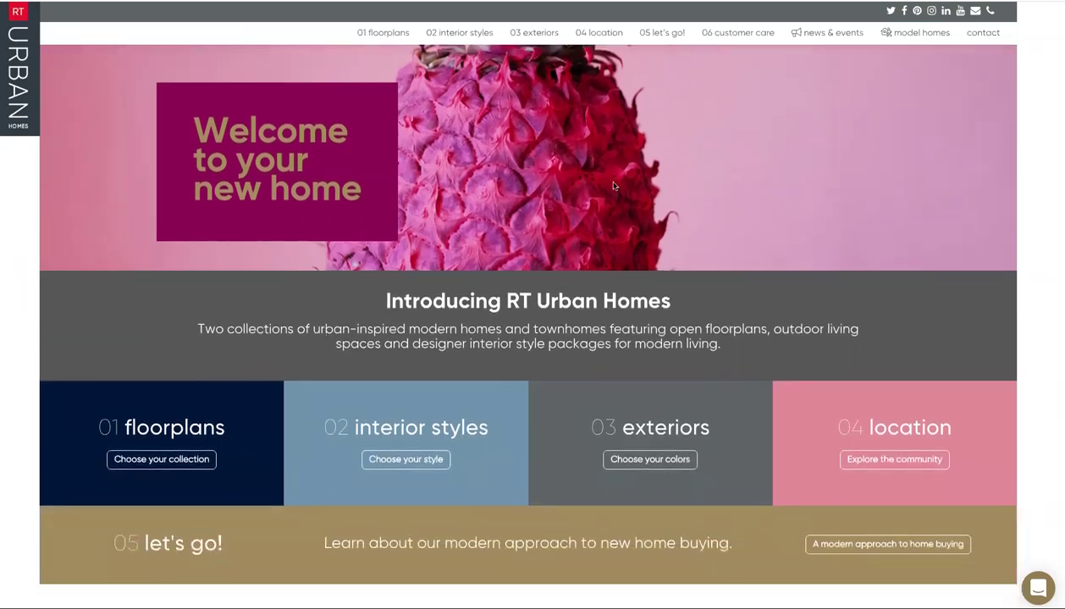
pyautogui.scroll(-1, 106, 257)
pyautogui.scroll(-1, 109, 258)
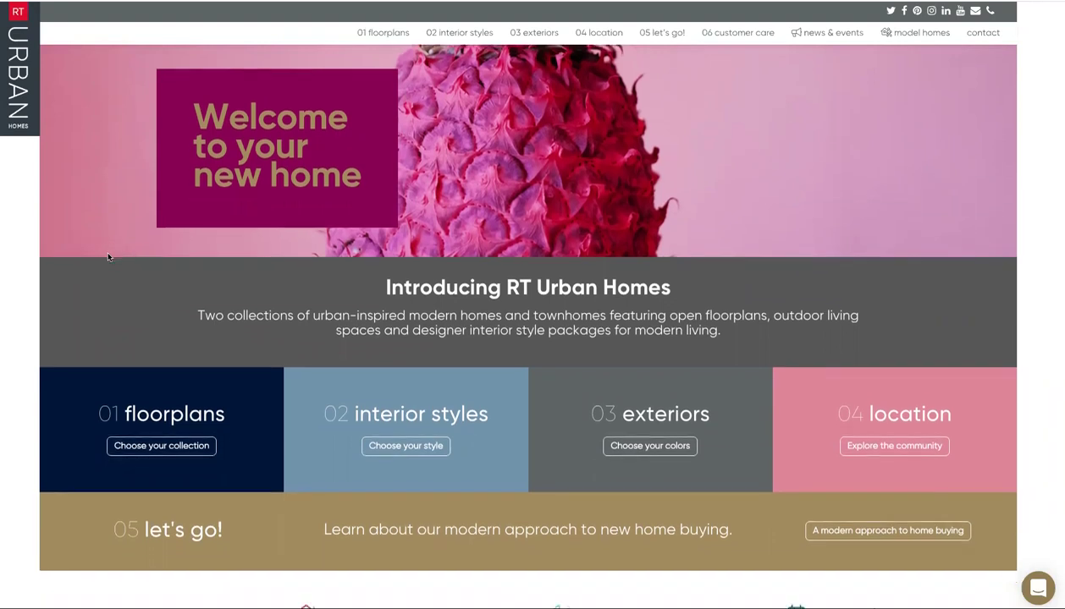
pyautogui.scroll(-1, 169, 270)
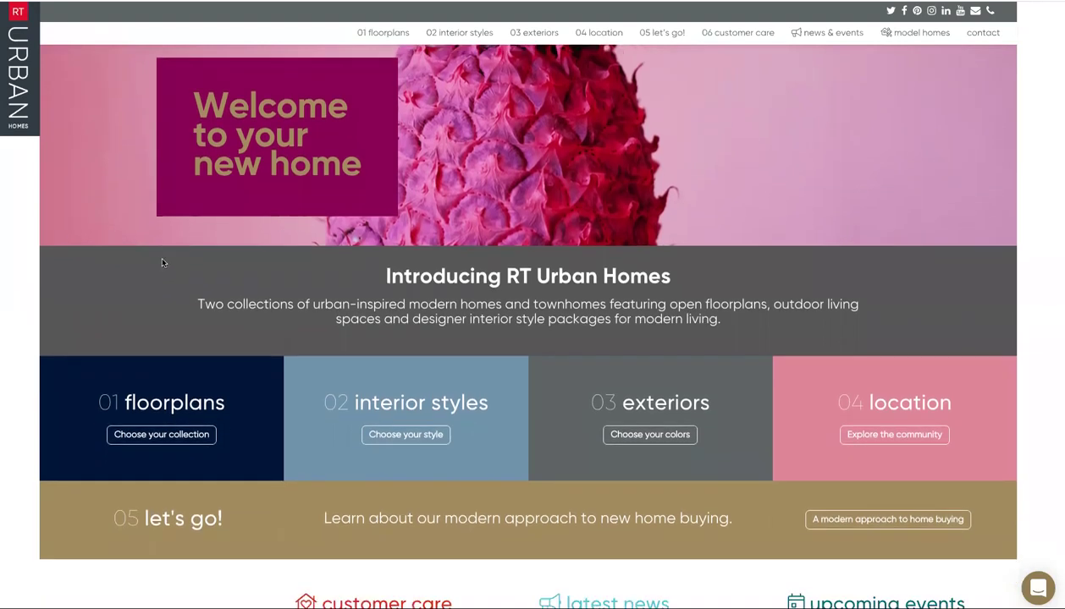
# Step: Open the Revival Collection floorplans page listing Revival ONE through FOUR
pyautogui.click(148, 437)
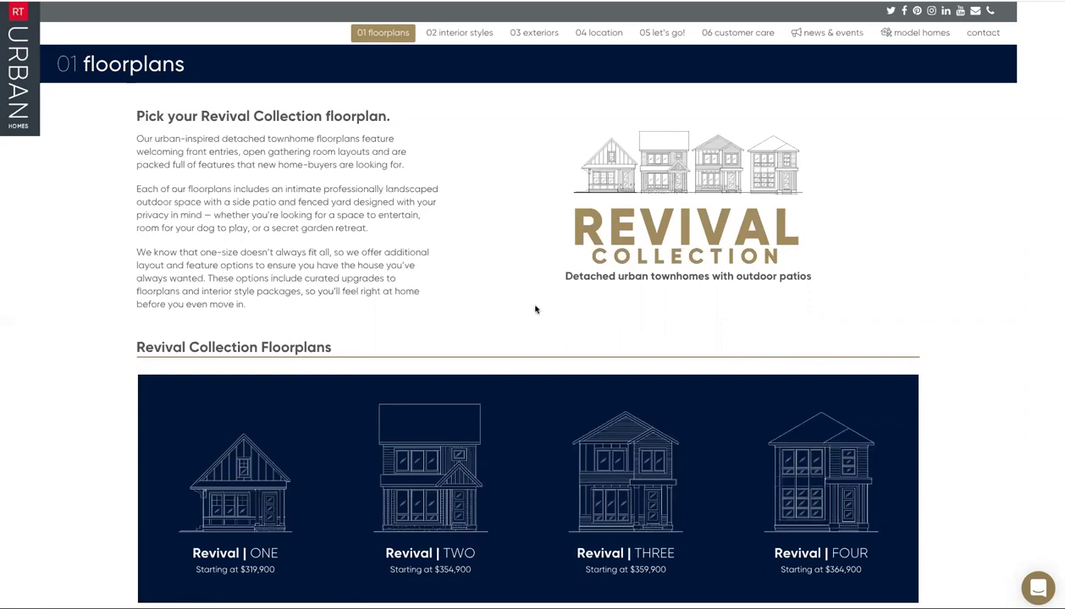
# Step: Scroll through Revival THREE's description, $359,900 price, elevations and floorplan drawings
pyautogui.scroll(-1, 535, 308)
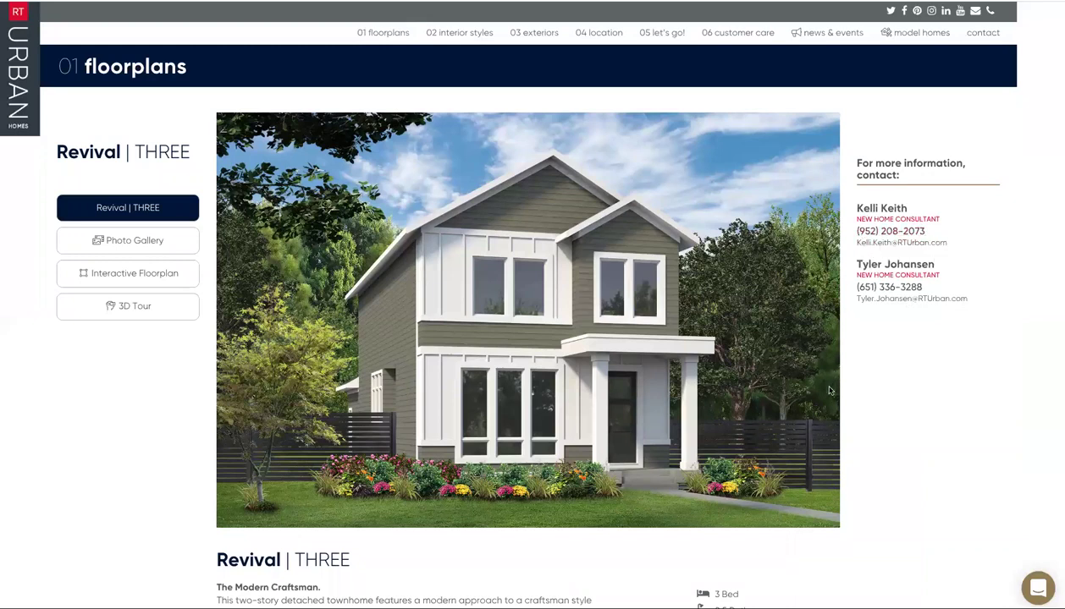
pyautogui.scroll(-2, 719, 389)
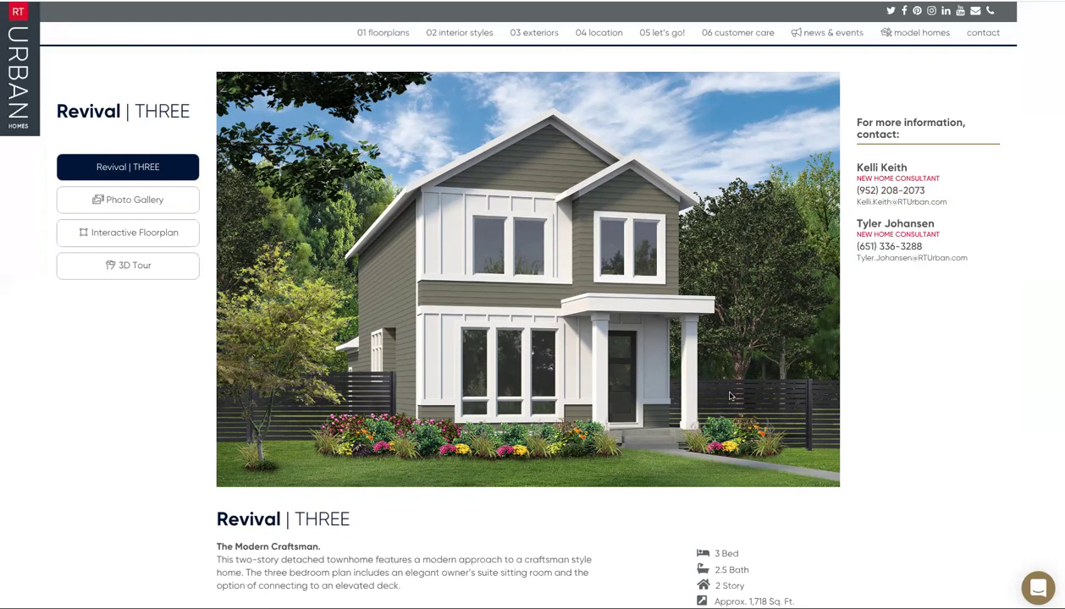
pyautogui.scroll(-1, 681, 396)
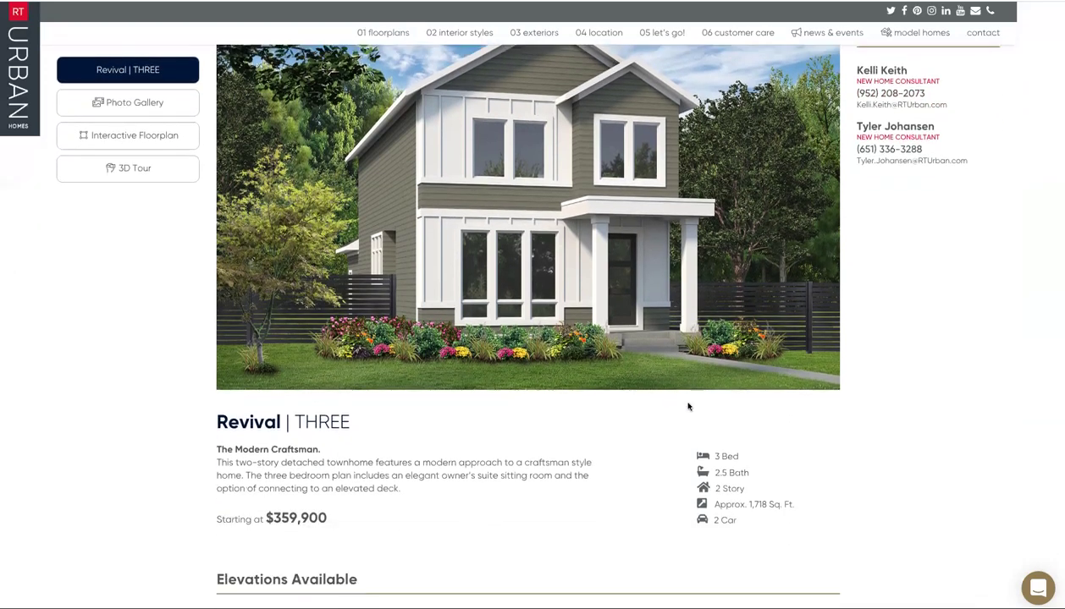
pyautogui.scroll(-1, 681, 410)
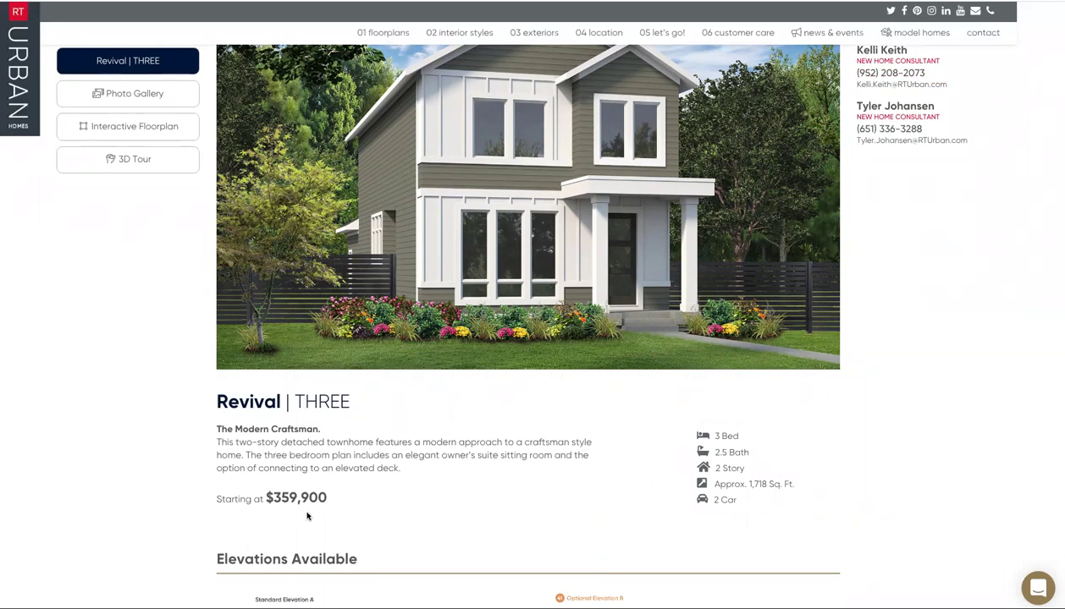
pyautogui.scroll(-3, 197, 487)
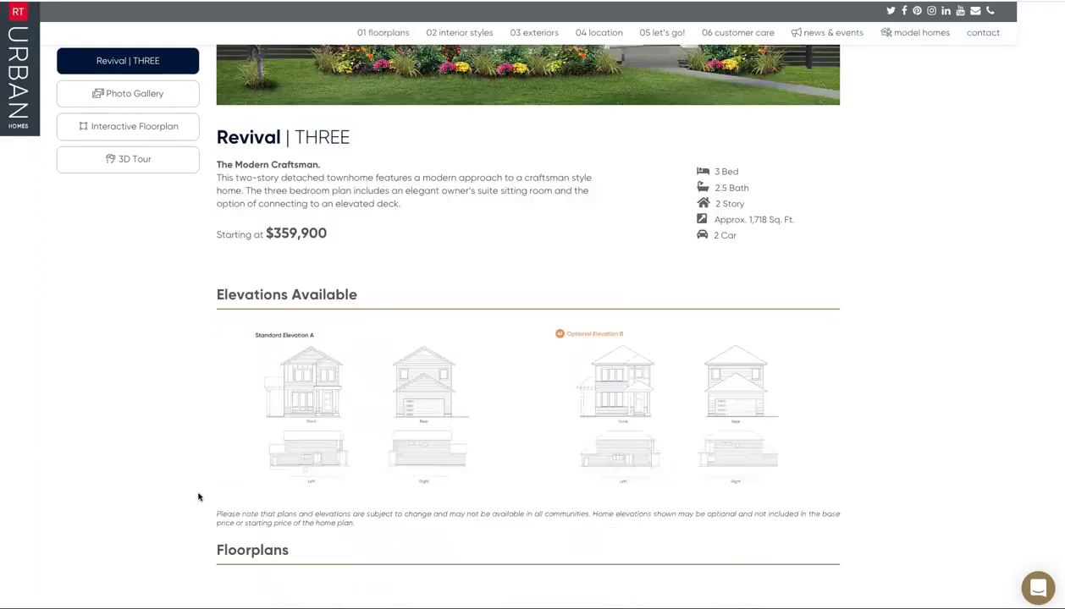
pyautogui.scroll(-1, 198, 486)
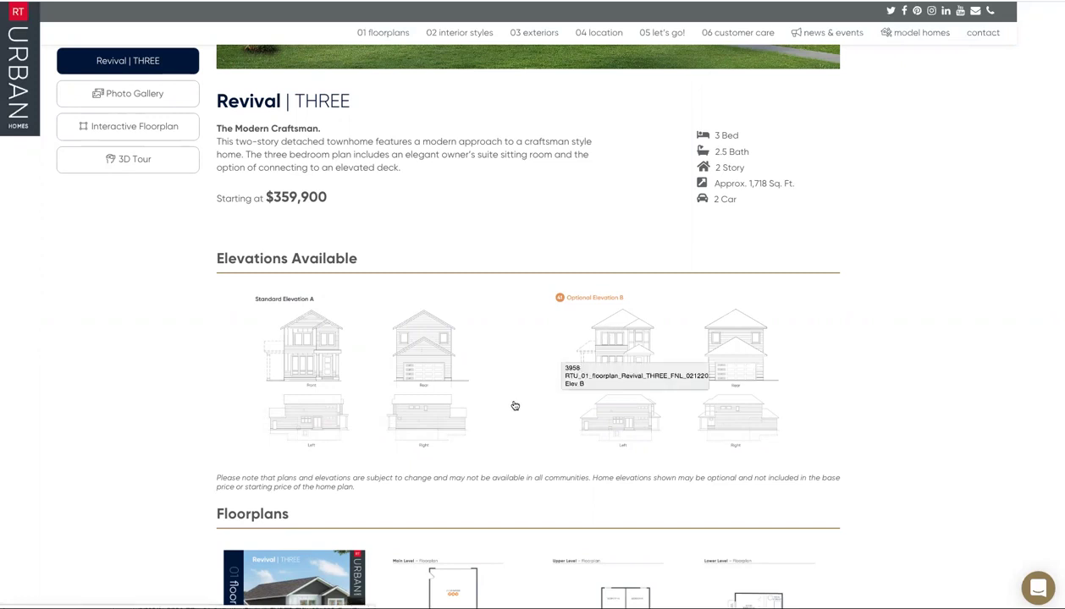
pyautogui.scroll(-3, 505, 423)
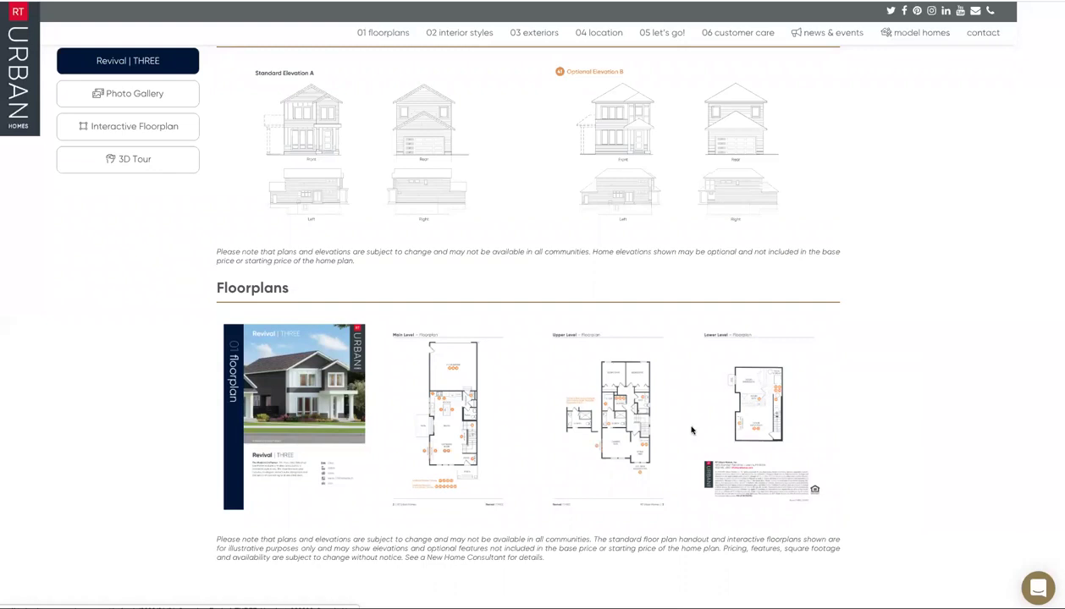
# Step: View the Main Level floorplan enlarged, then close the lightbox
pyautogui.click(462, 427)
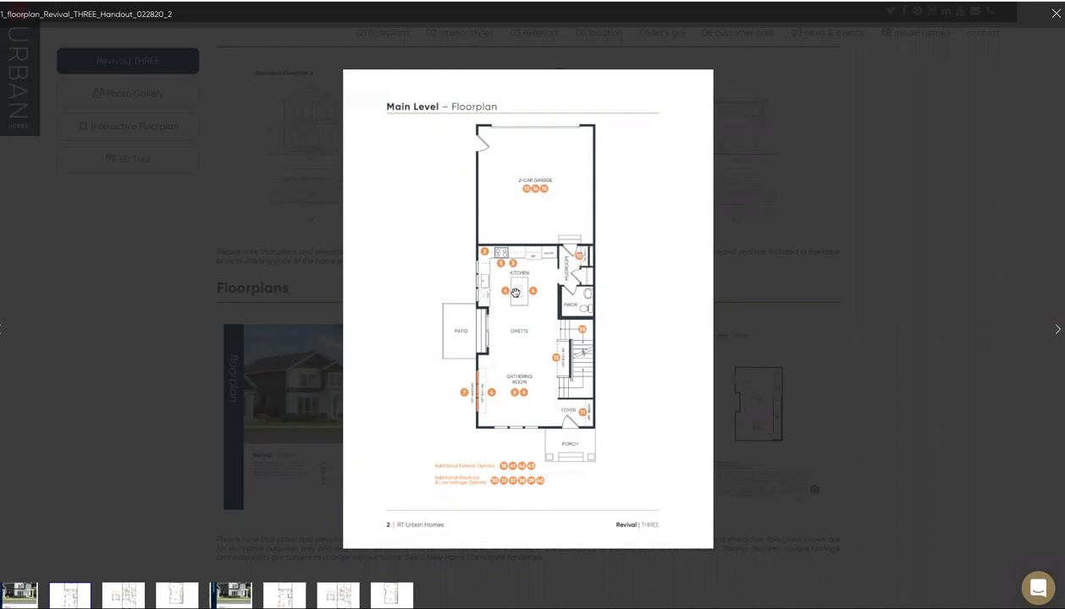
pyautogui.click(1056, 14)
pyautogui.scroll(-2, 381, 254)
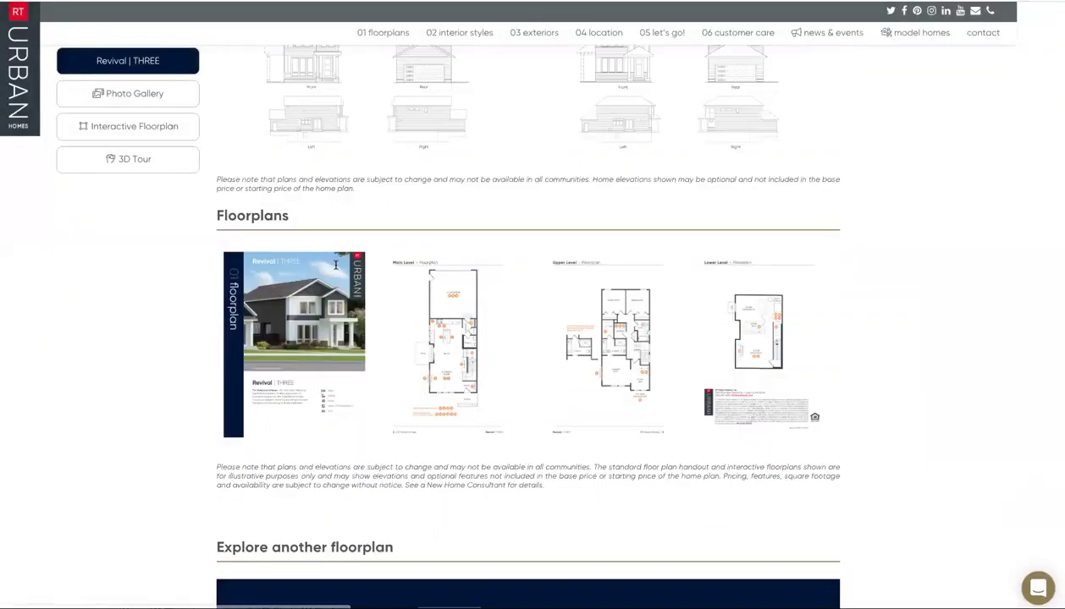
pyautogui.scroll(10, 329, 273)
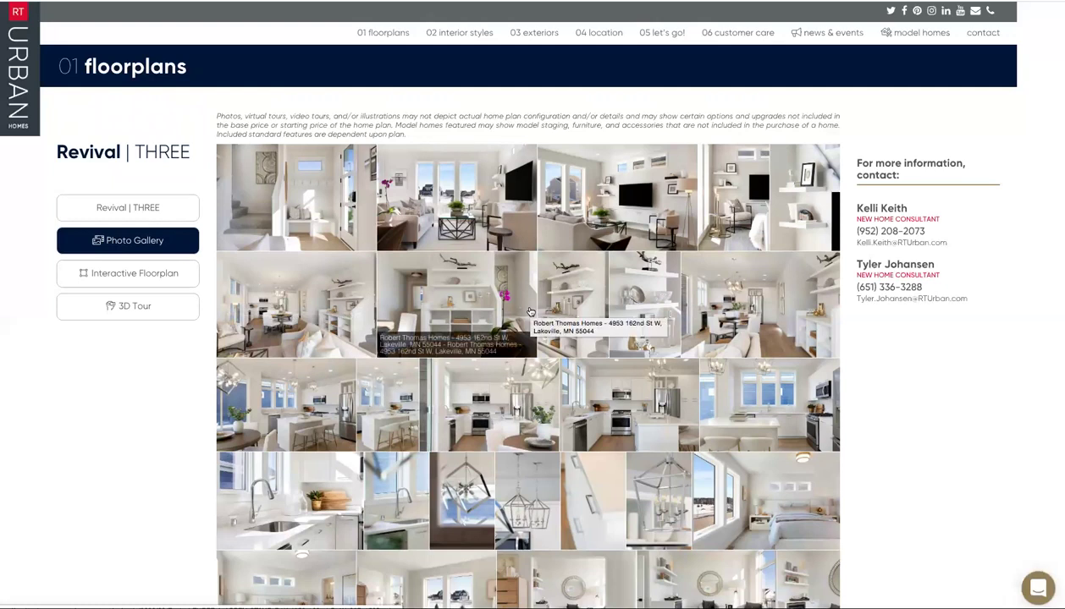
# Step: Preview the living-room gallery photo enlarged, then close it
pyautogui.click(616, 210)
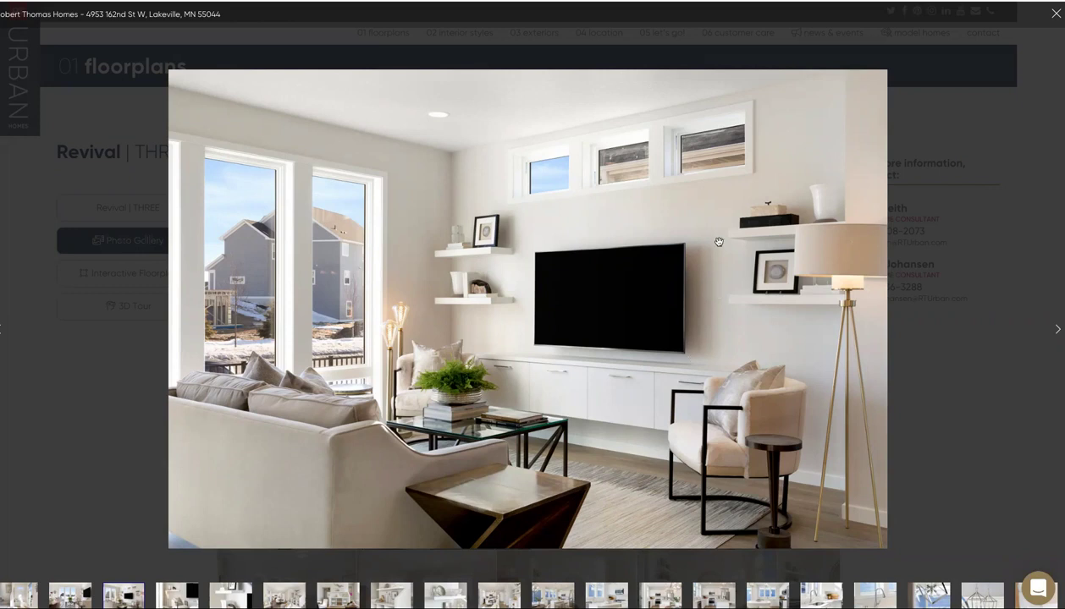
pyautogui.click(1056, 13)
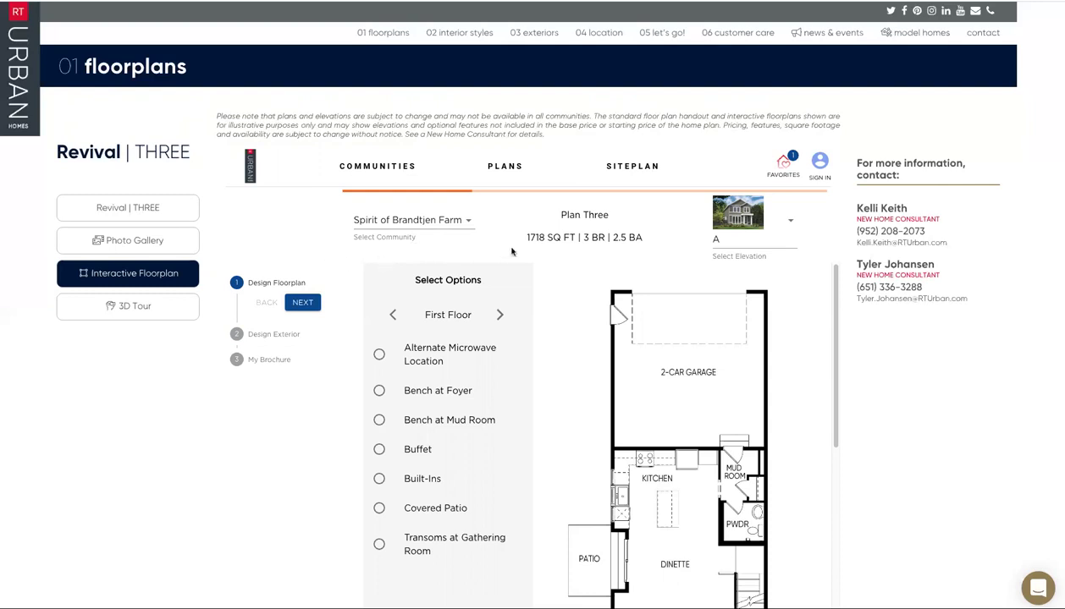
# Step: Pick elevation A and add Alternate Microwave, Foyer and Mud Room benches, Buffet, Built-Ins and Covered Patio
pyautogui.click(792, 218)
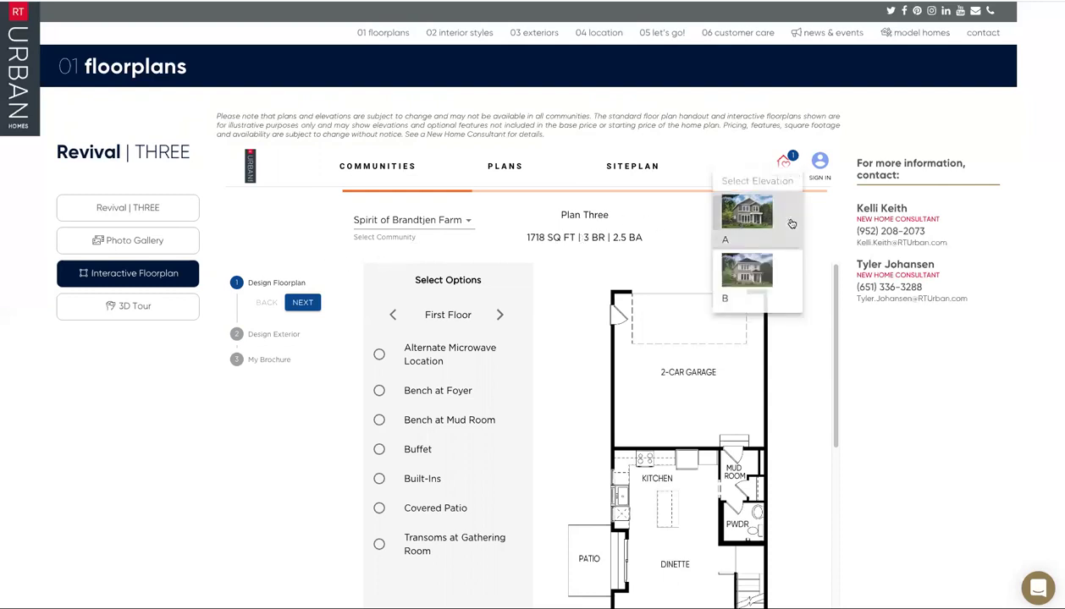
pyautogui.click(749, 213)
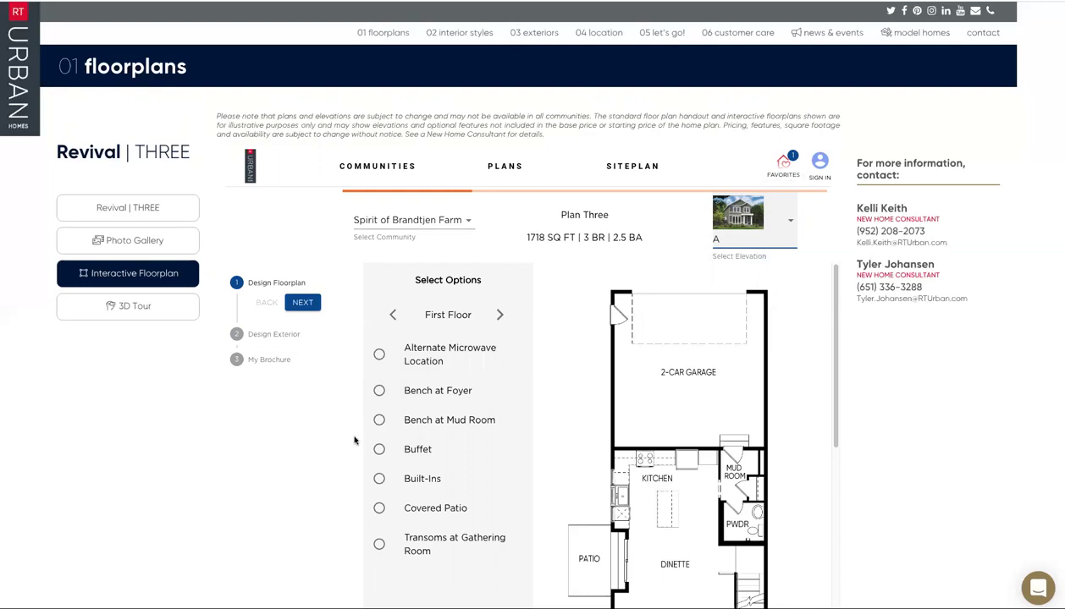
pyautogui.click(380, 356)
pyautogui.click(380, 356)
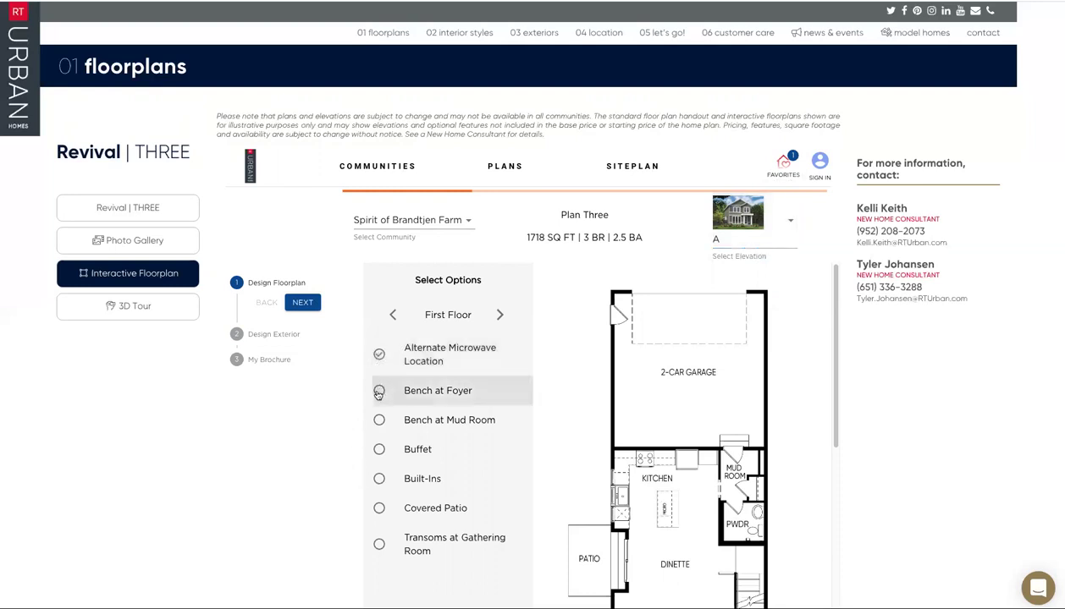
pyautogui.click(379, 392)
pyautogui.click(379, 420)
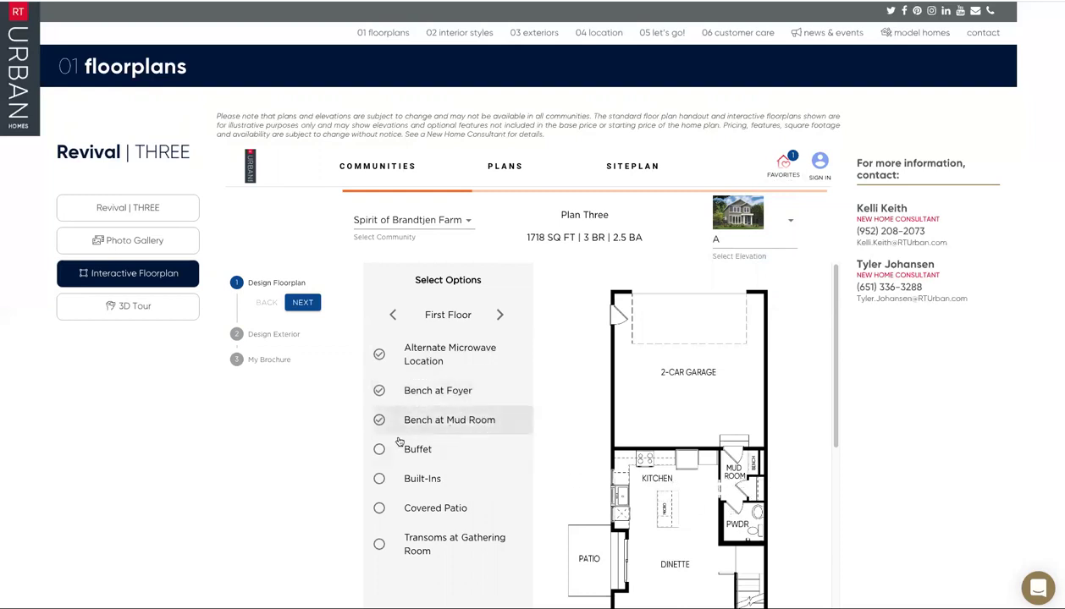
pyautogui.click(379, 449)
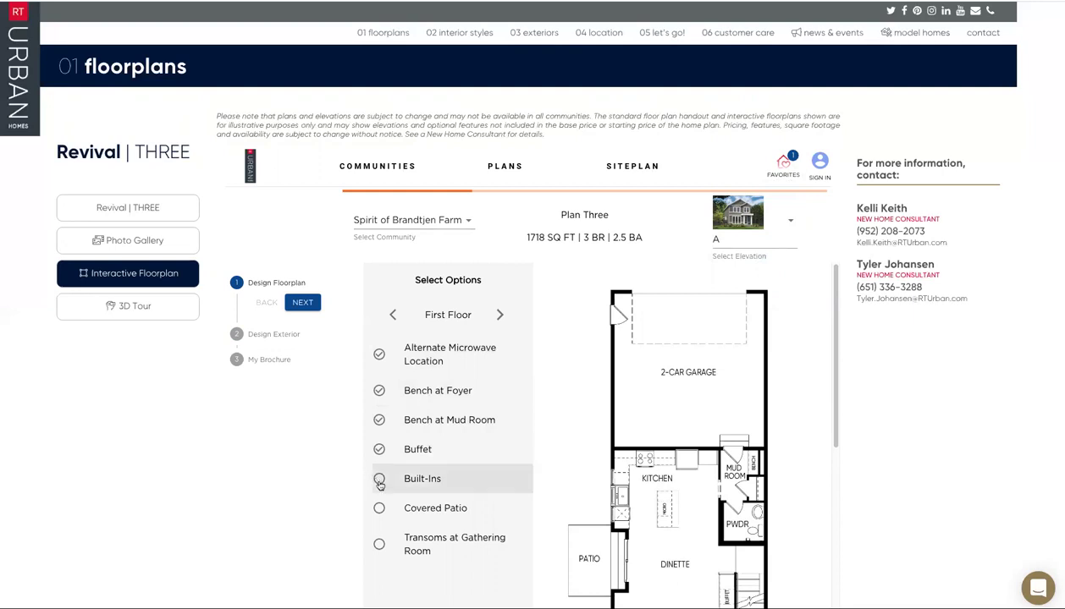
pyautogui.click(380, 480)
pyautogui.click(379, 507)
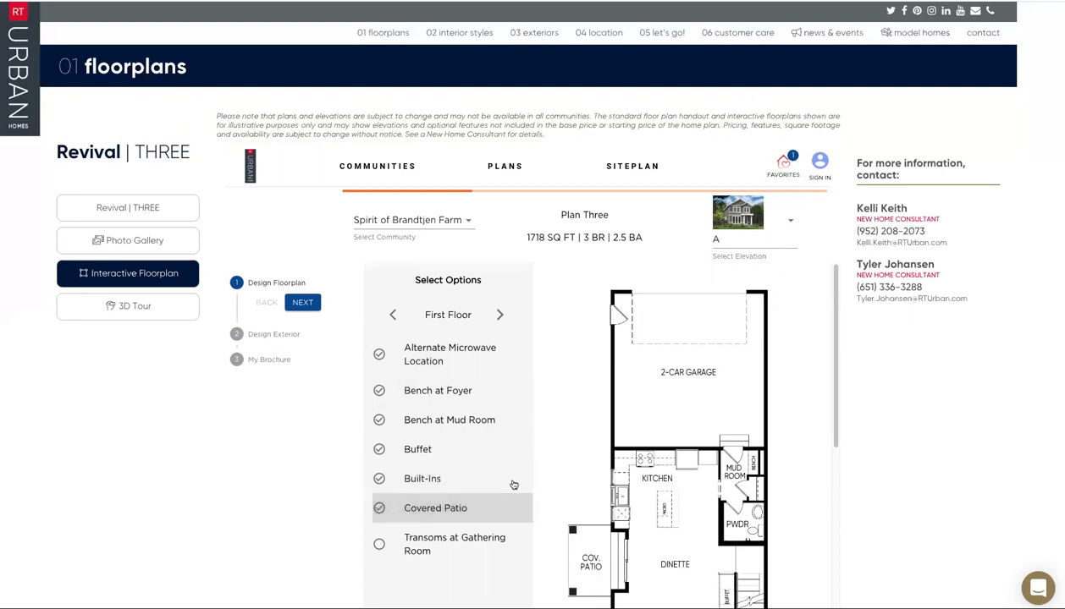
# Step: Add Cabinets, Owner's Bath and Washer/Dryer on the Second Floor
pyautogui.click(499, 315)
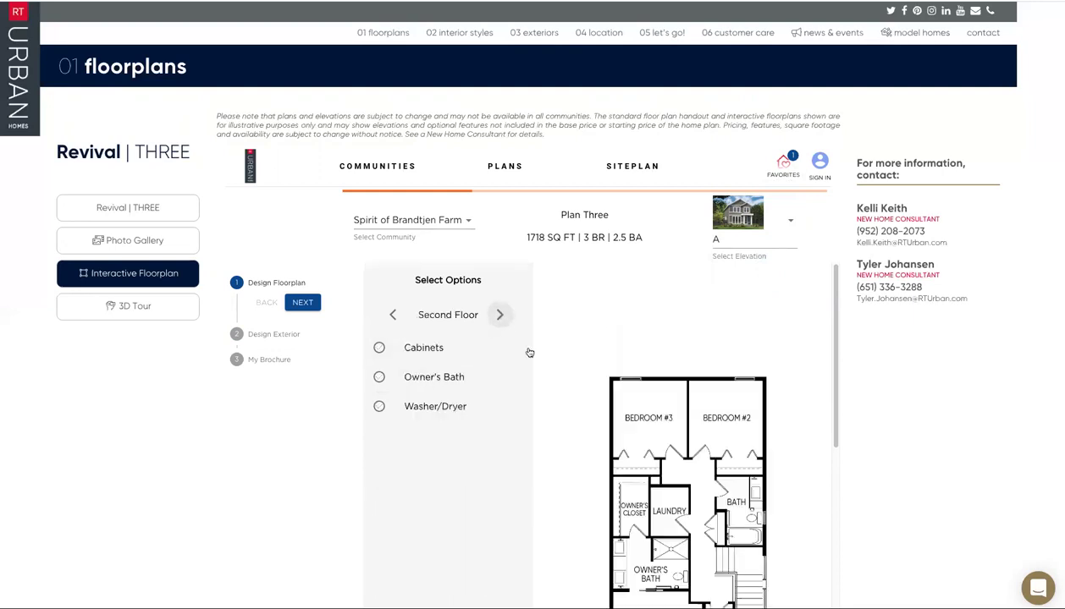
pyautogui.scroll(-2, 526, 397)
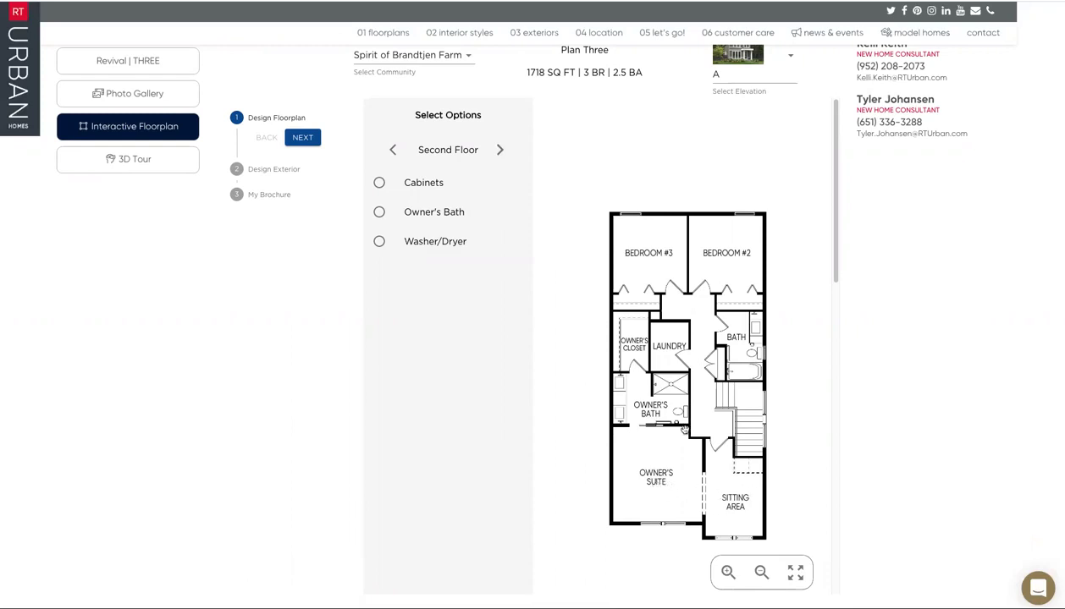
pyautogui.click(380, 182)
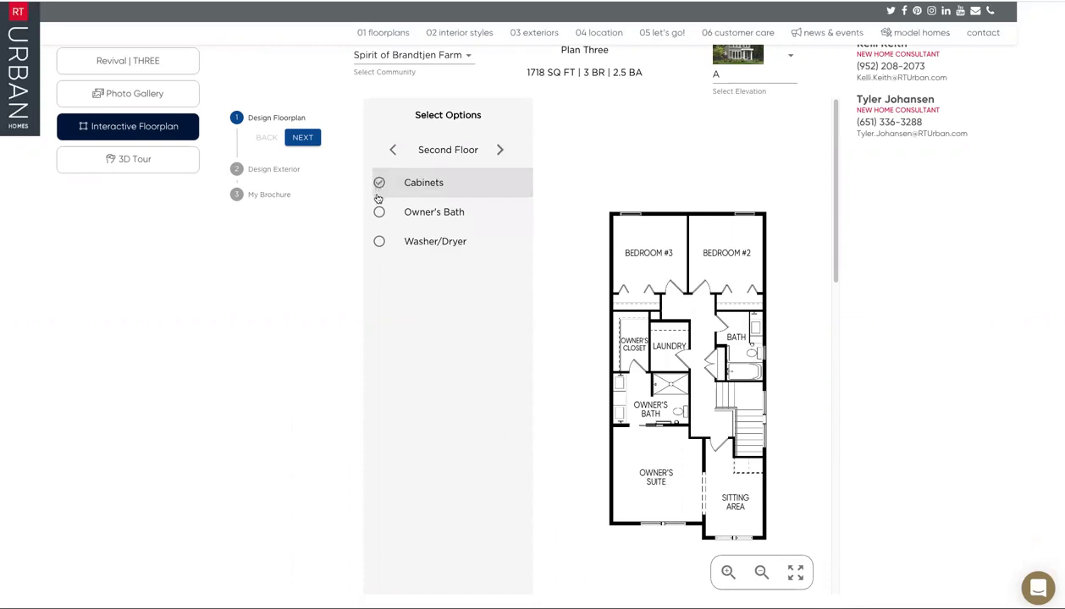
pyautogui.click(379, 212)
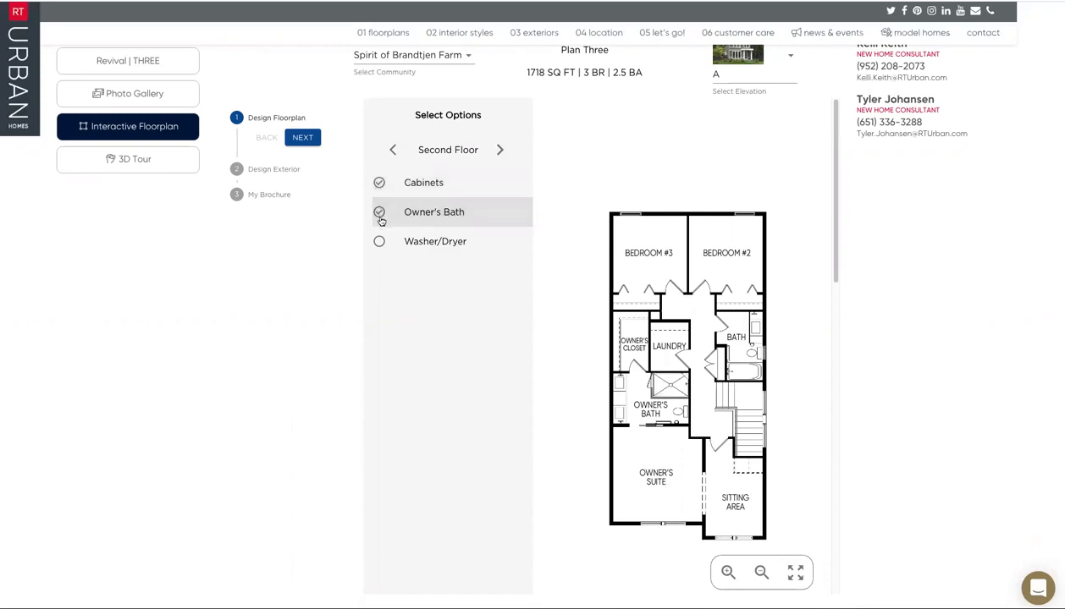
pyautogui.click(379, 242)
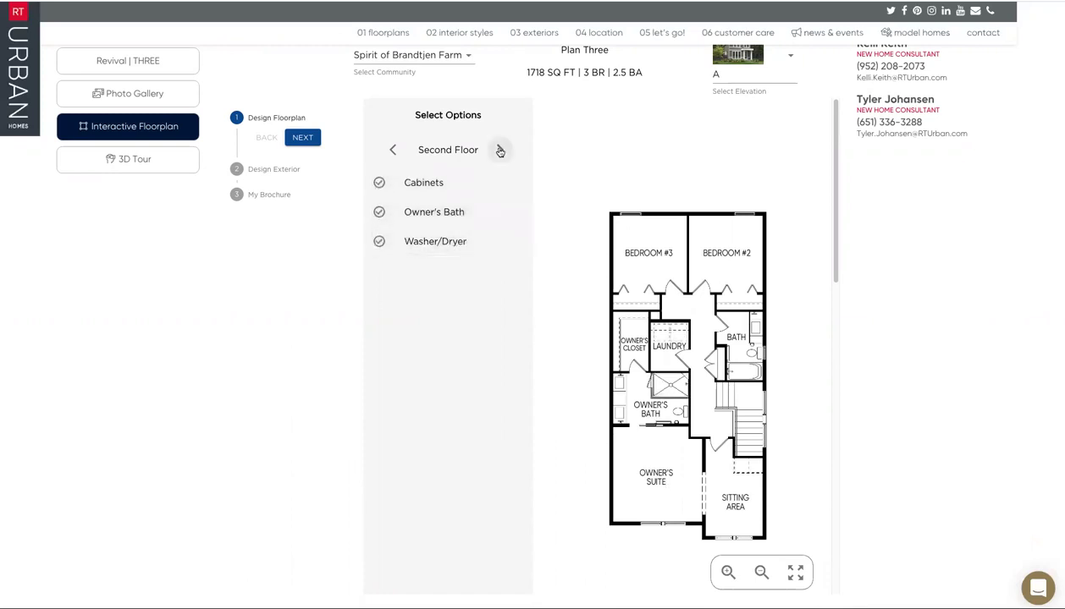
# Step: Add a Finished Basement with a Fireplace, bringing the plan to 2450 SQ FT
pyautogui.click(500, 150)
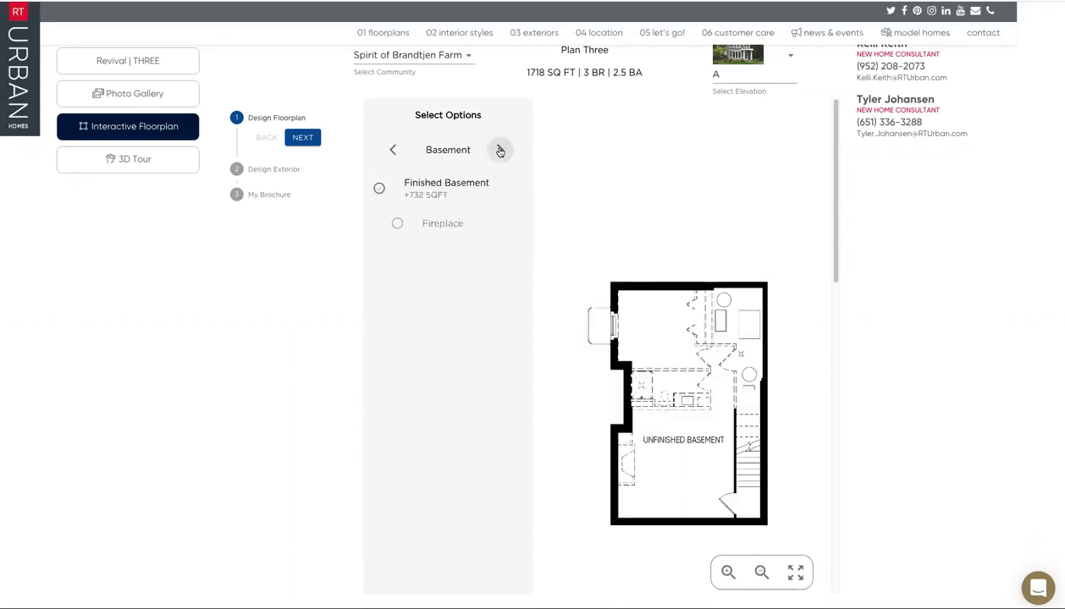
pyautogui.click(379, 190)
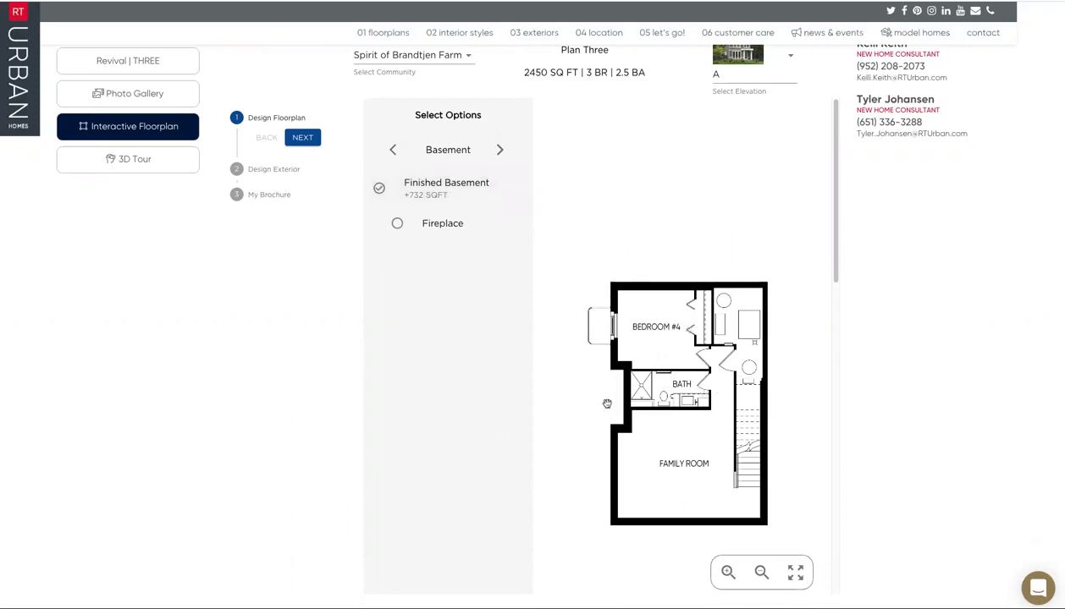
pyautogui.click(396, 224)
# Step: Give the exterior Color Package K's navy siding and advance to My Brochure
pyautogui.click(302, 138)
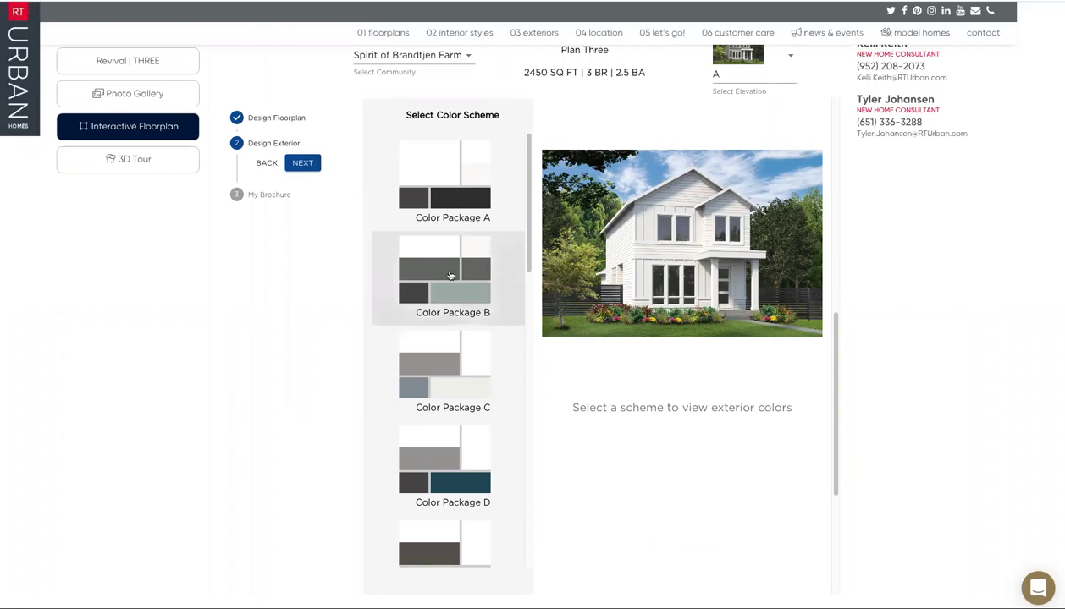
pyautogui.scroll(-3, 450, 276)
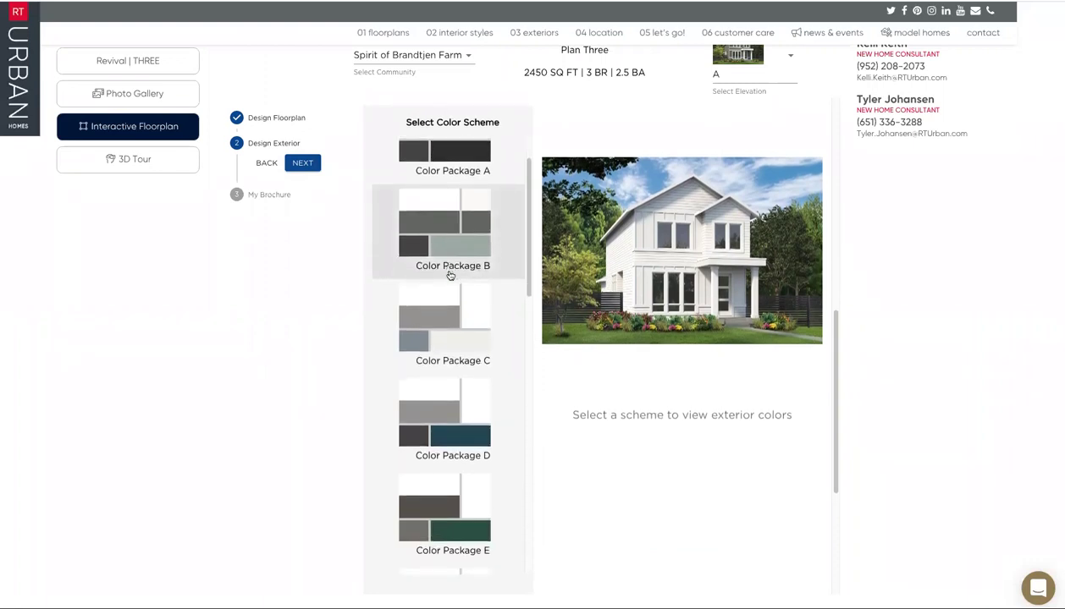
pyautogui.scroll(-3, 451, 282)
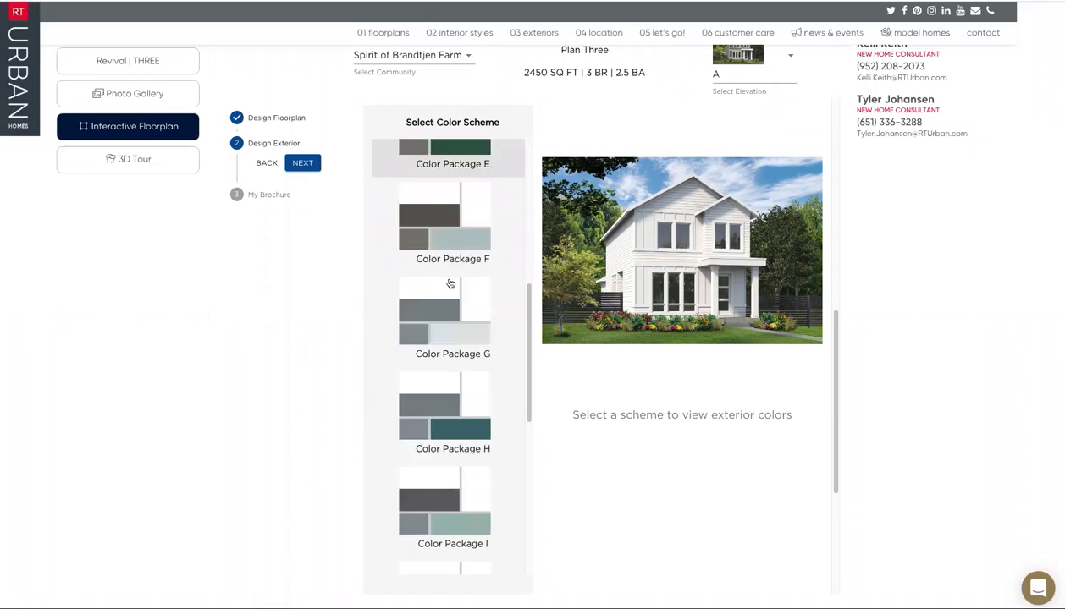
pyautogui.scroll(-2, 448, 286)
pyautogui.scroll(-1, 446, 290)
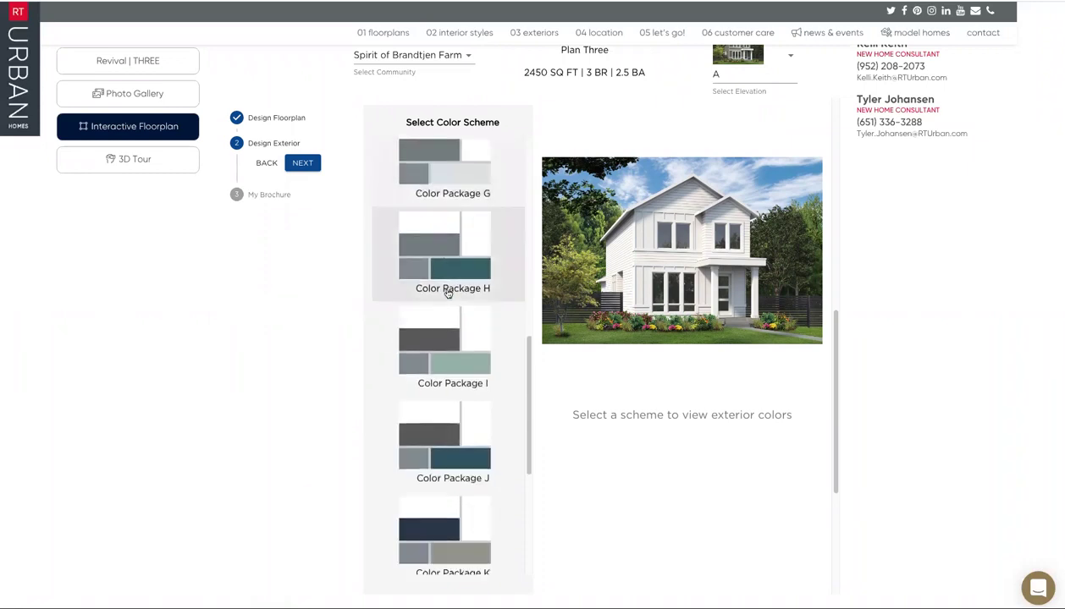
pyautogui.click(433, 524)
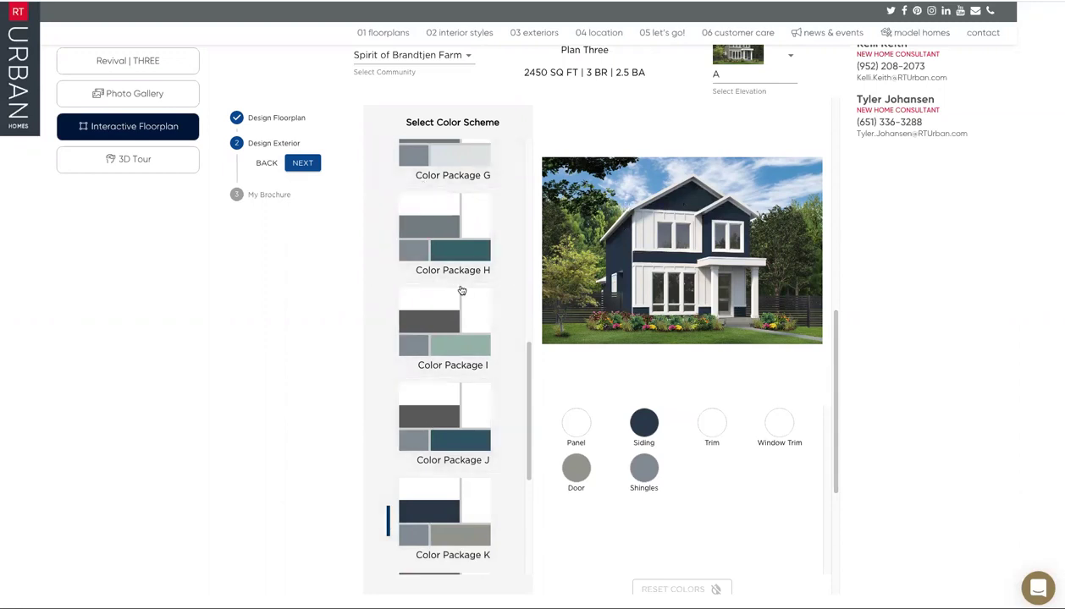
pyautogui.click(302, 165)
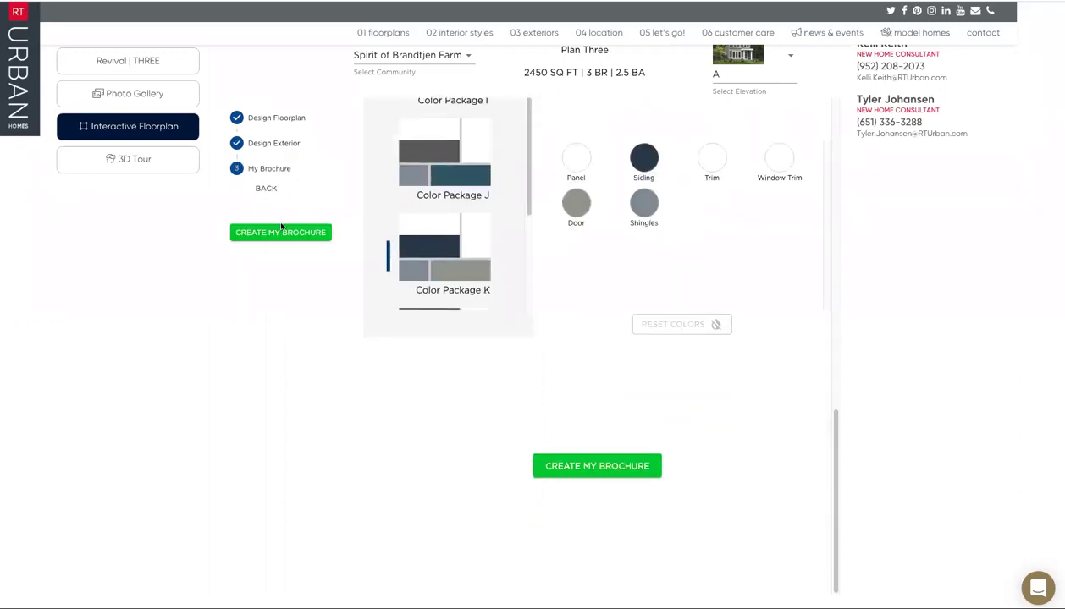
# Step: Generate the Plan Three A brochure and review its exterior colours and floor options
pyautogui.click(280, 233)
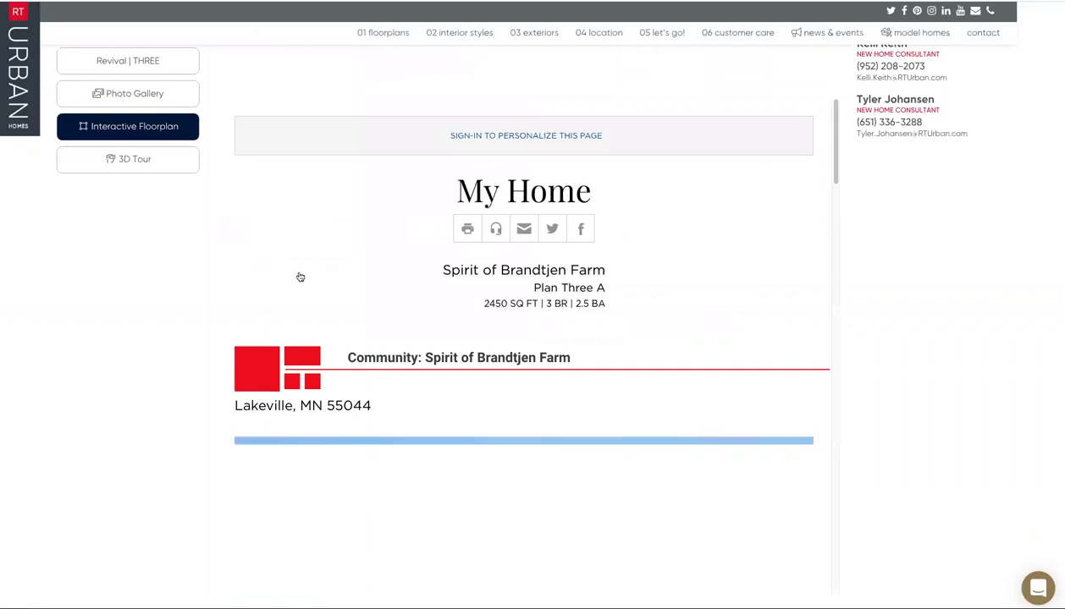
pyautogui.scroll(-4, 307, 265)
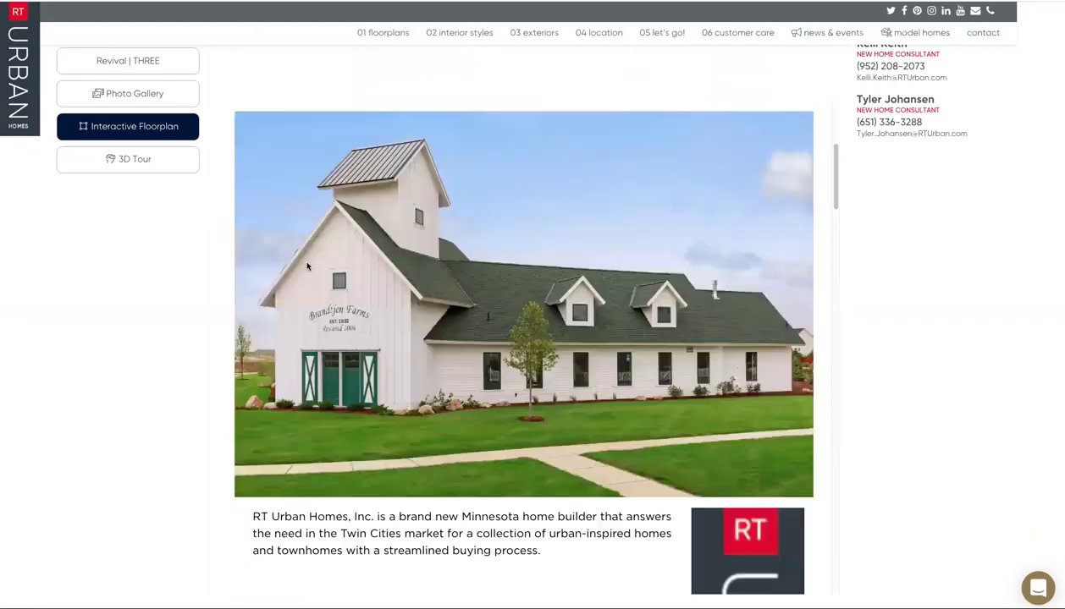
pyautogui.scroll(-10, 307, 265)
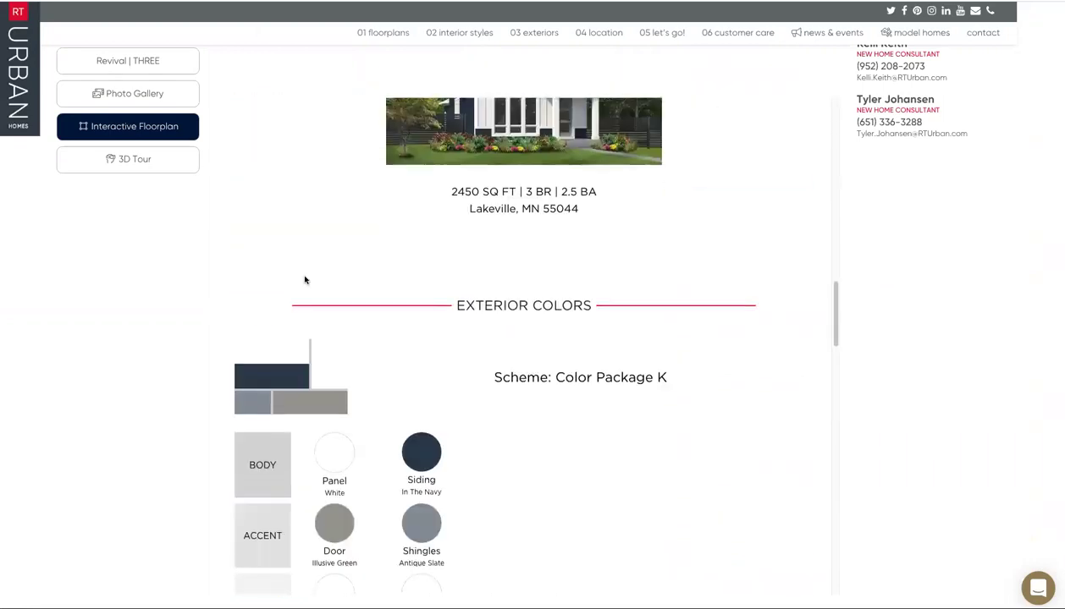
pyautogui.scroll(-5, 306, 280)
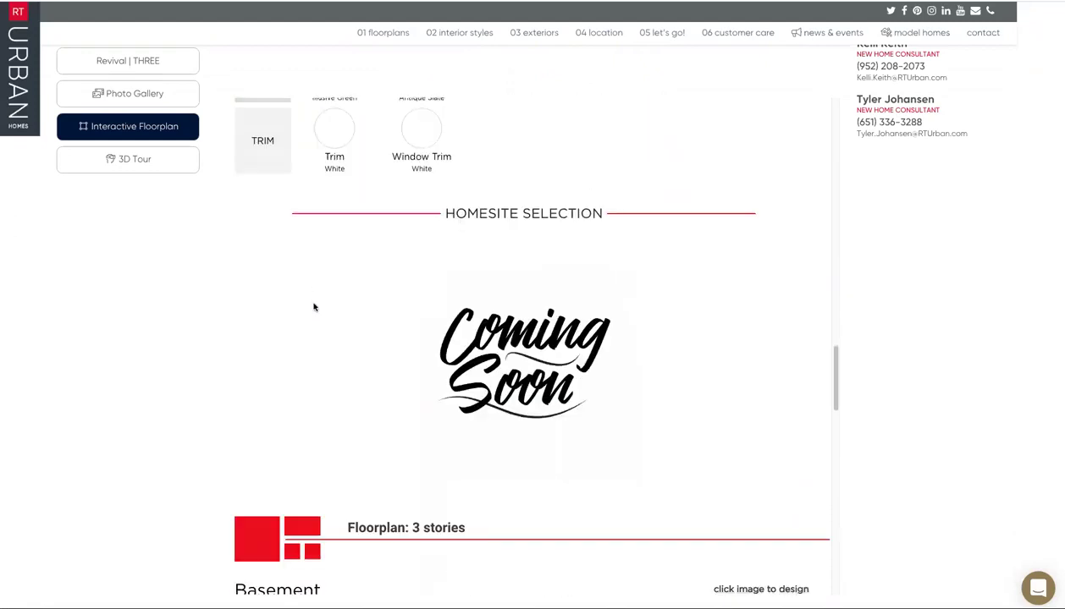
pyautogui.scroll(-1, 313, 307)
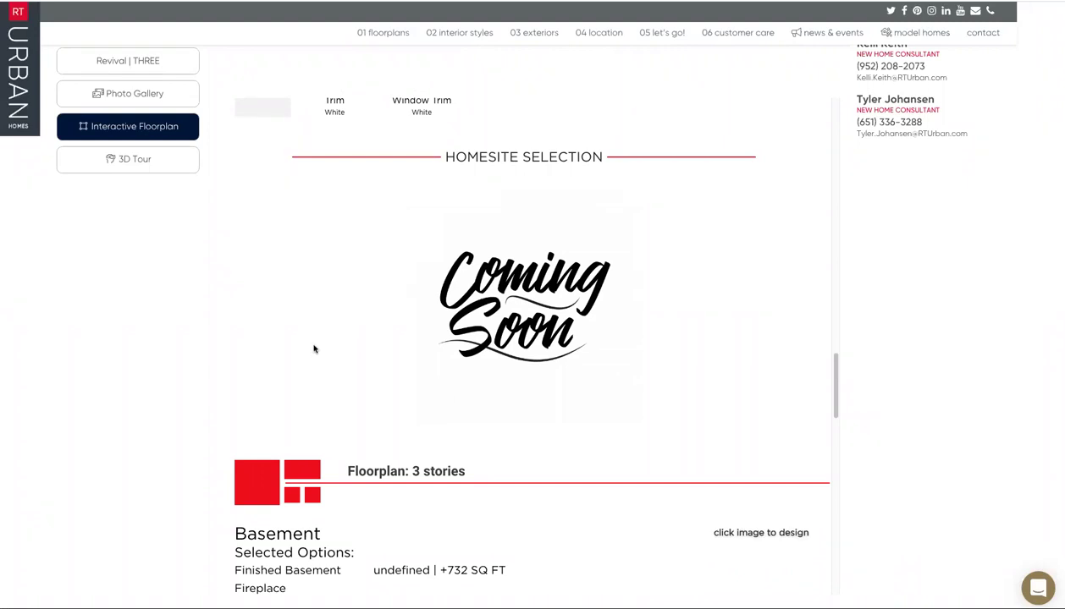
pyautogui.scroll(-15, 313, 349)
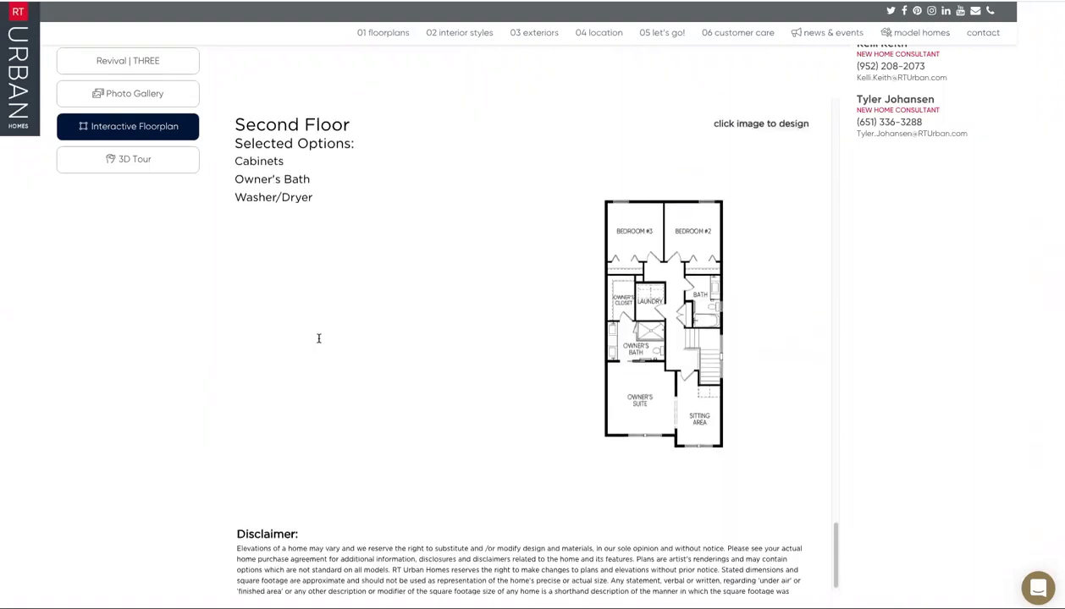
pyautogui.scroll(15, 319, 339)
pyautogui.scroll(8, 319, 340)
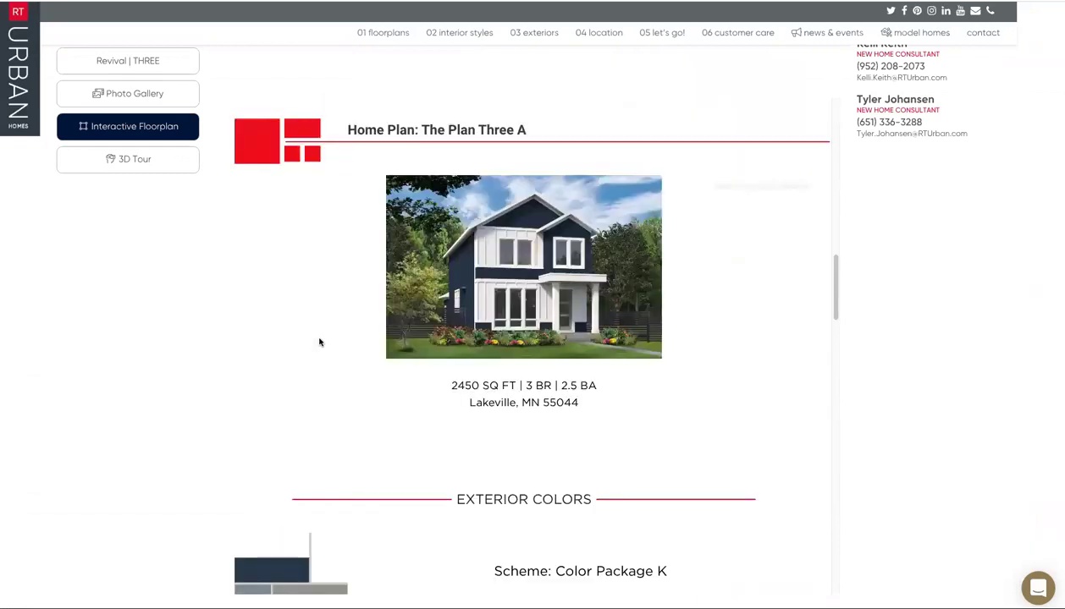
pyautogui.scroll(3, 320, 342)
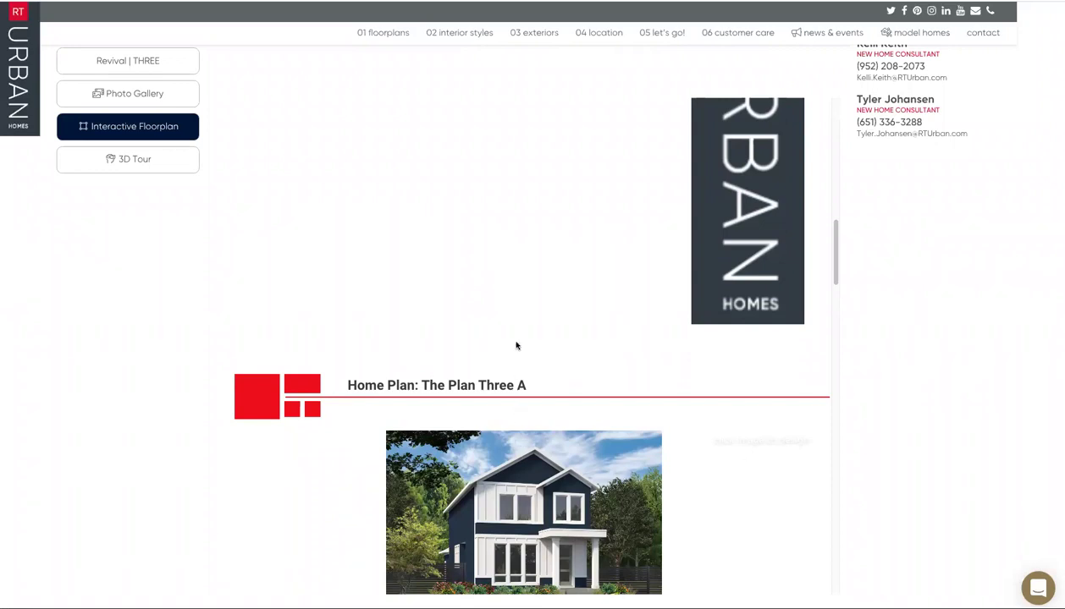
pyautogui.scroll(10, 520, 345)
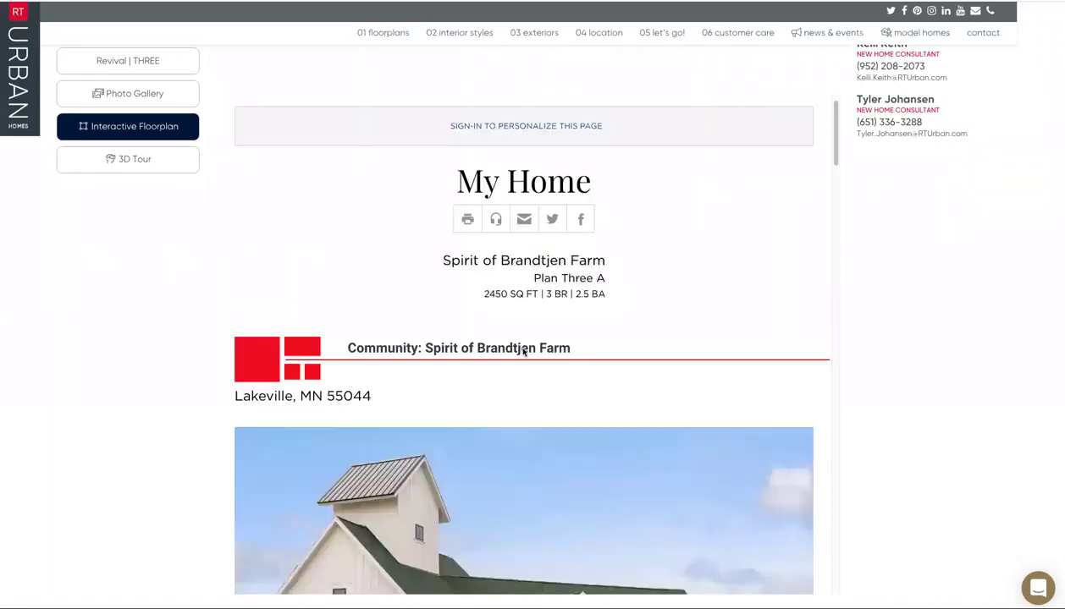
# Step: Download the My Home brochure as a PDF, brochure (1).pdf
pyautogui.click(465, 221)
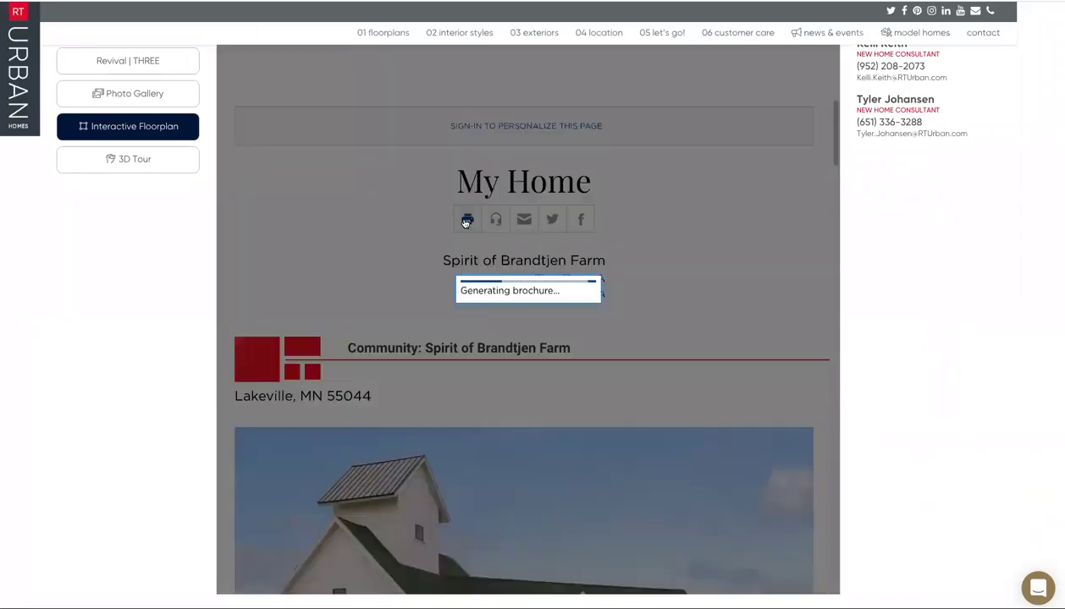